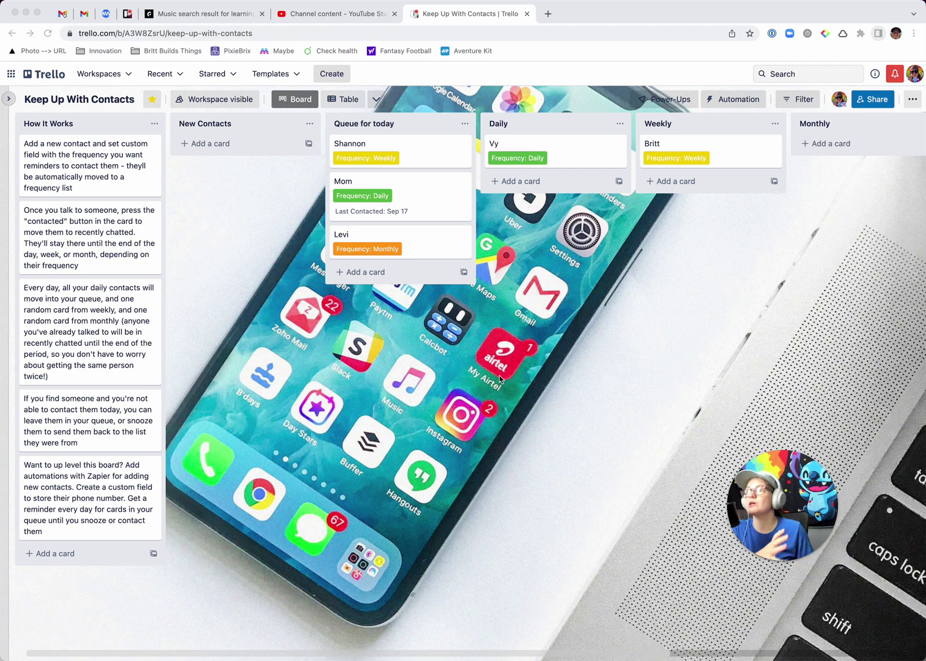
Add a new contact card with the contact's name to the New Contacts list
left_click(392, 372)
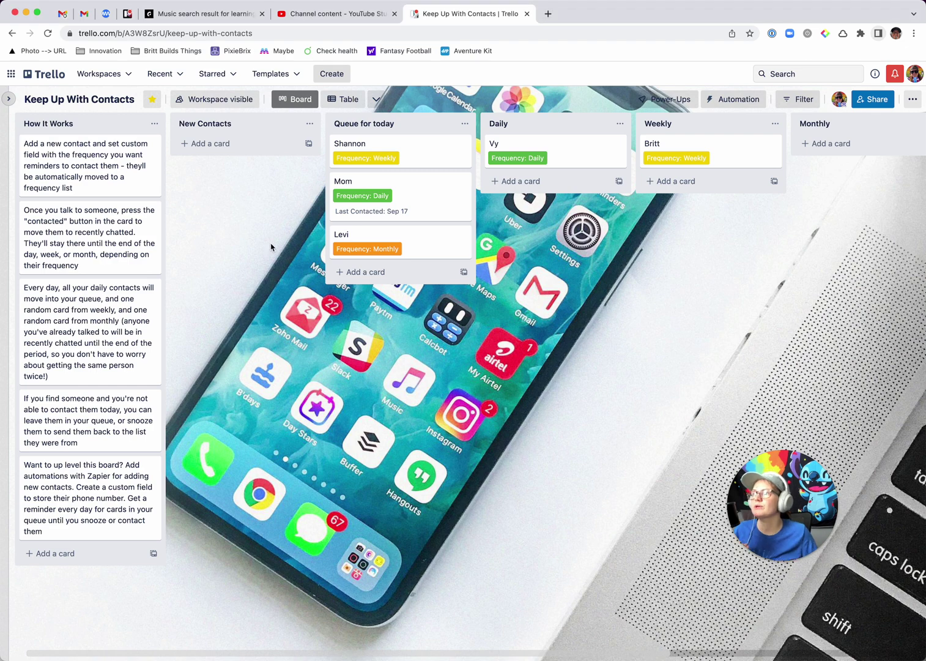
left_click(219, 144)
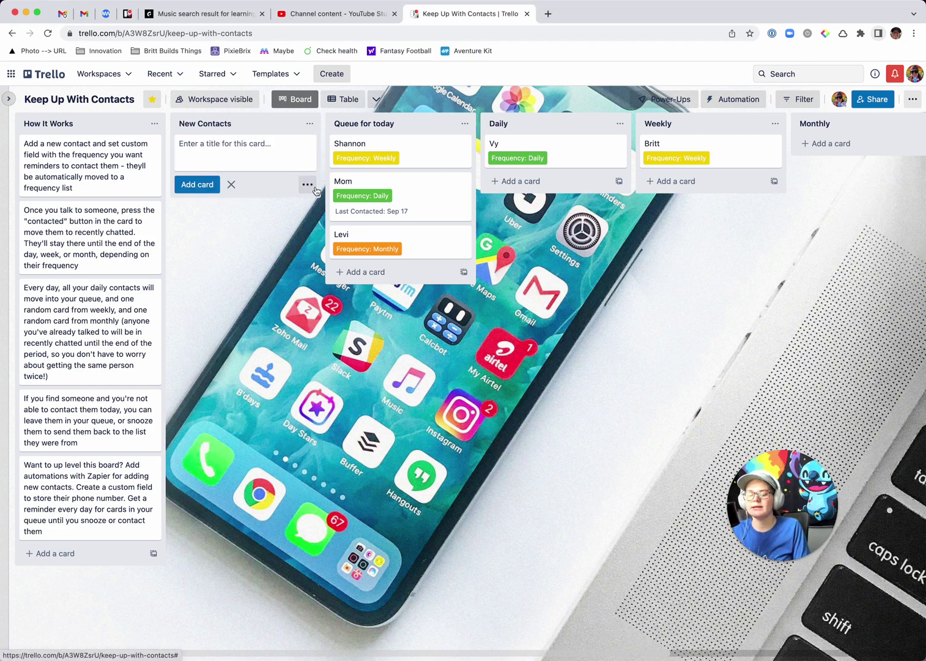
type("Melman")
key("Return")
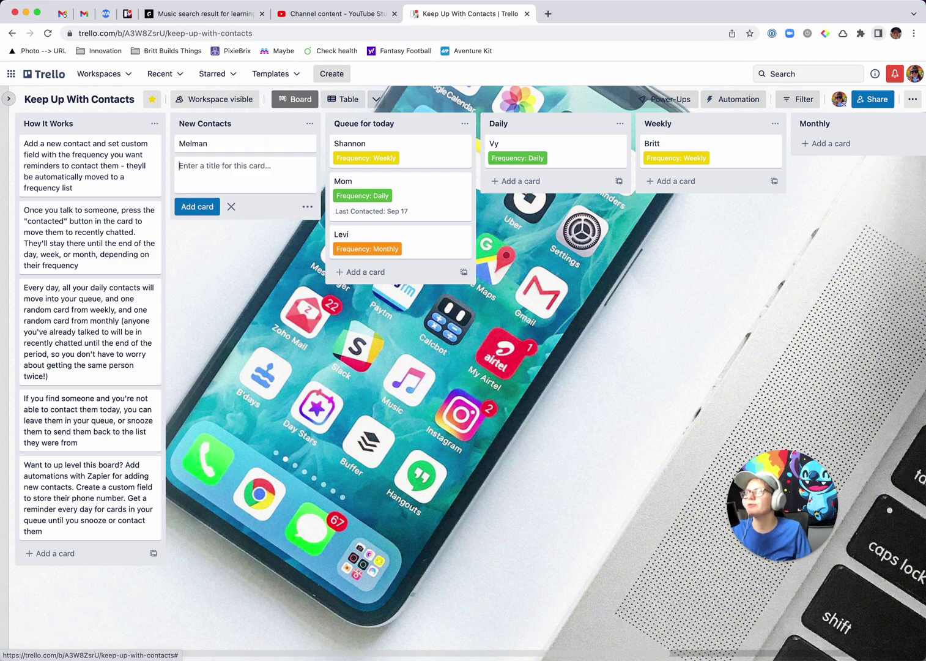
Set the new contact's Frequency to Weekly and check where the card landed on the board
left_click(258, 147)
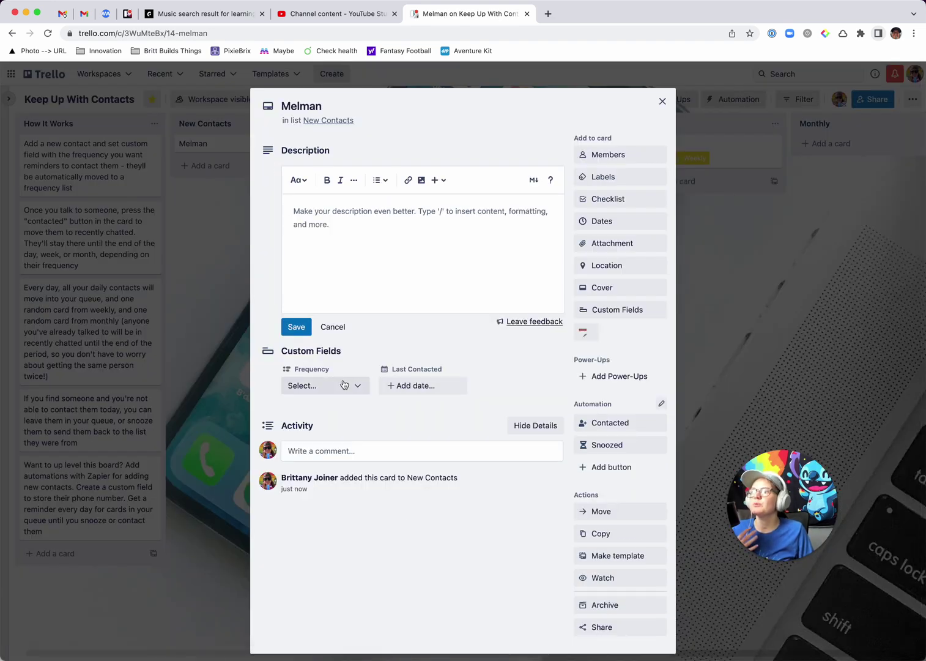
left_click(310, 386)
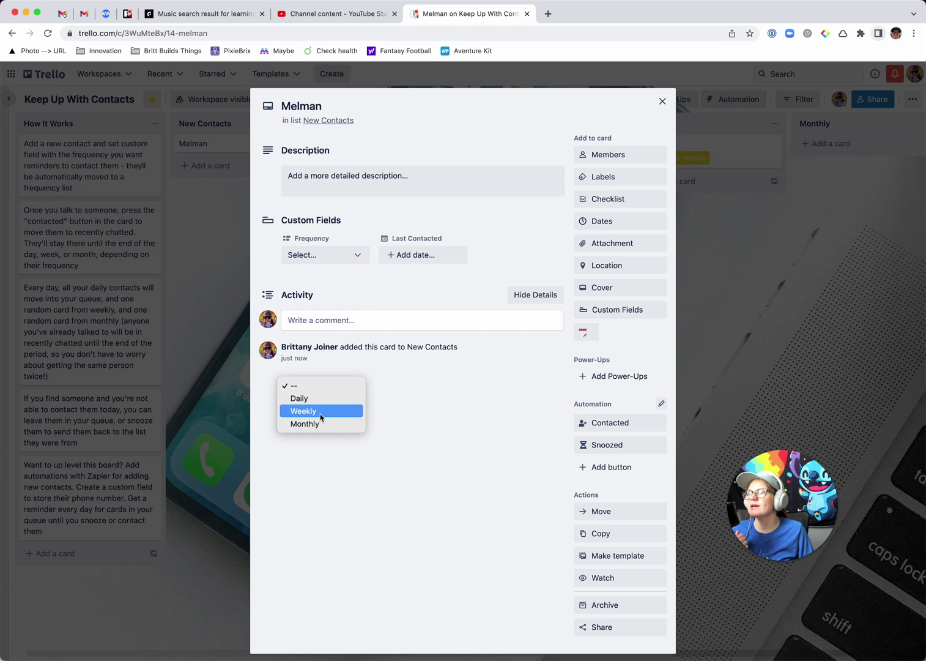
left_click(321, 414)
left_click(211, 298)
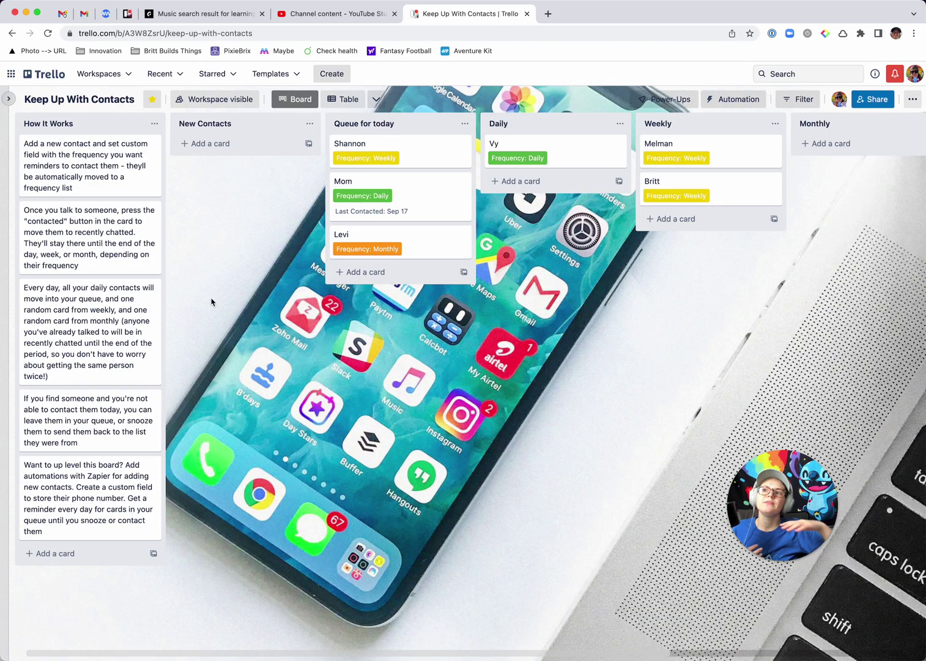
scroll(465, 139, "right", 2)
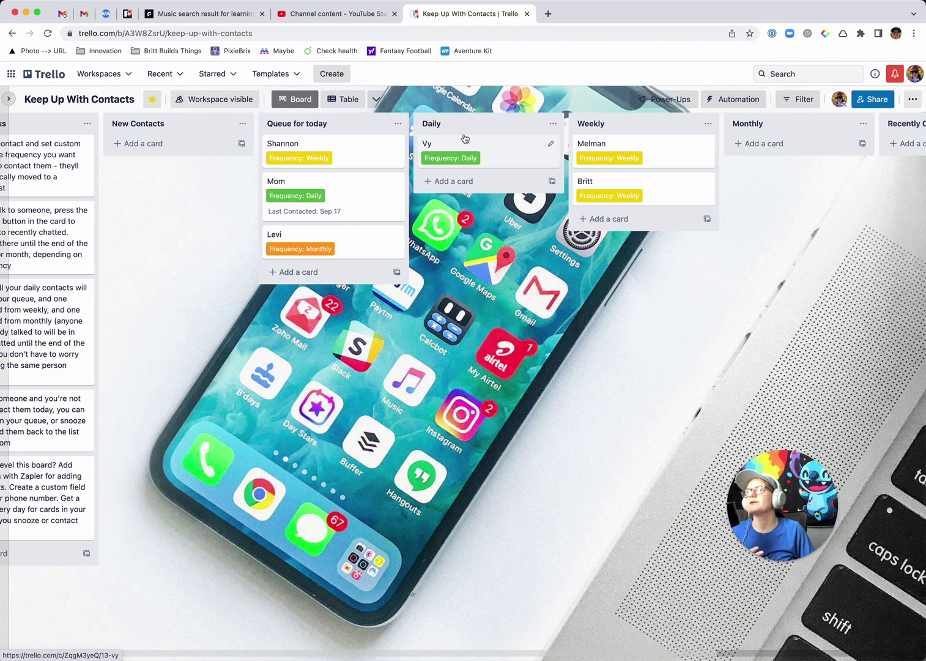
scroll(755, 165, "right", 3)
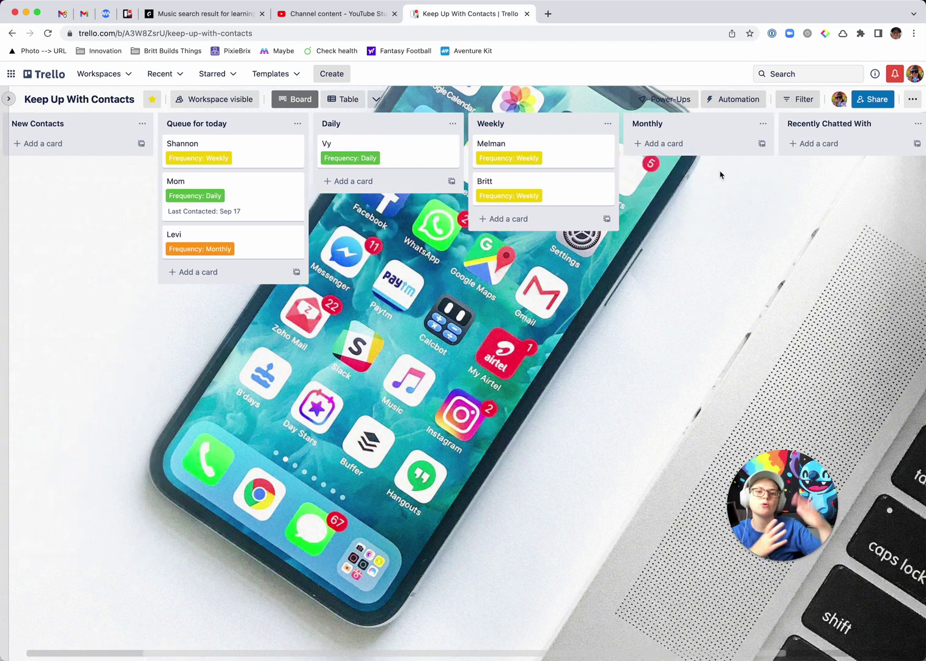
scroll(402, 273, "left", 3)
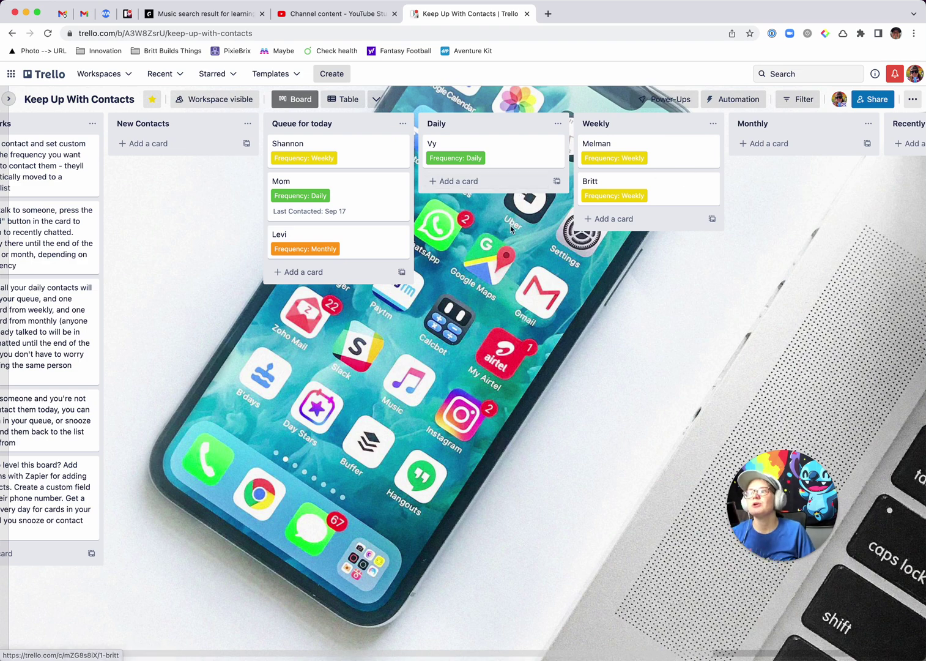
scroll(512, 229, "left", 2)
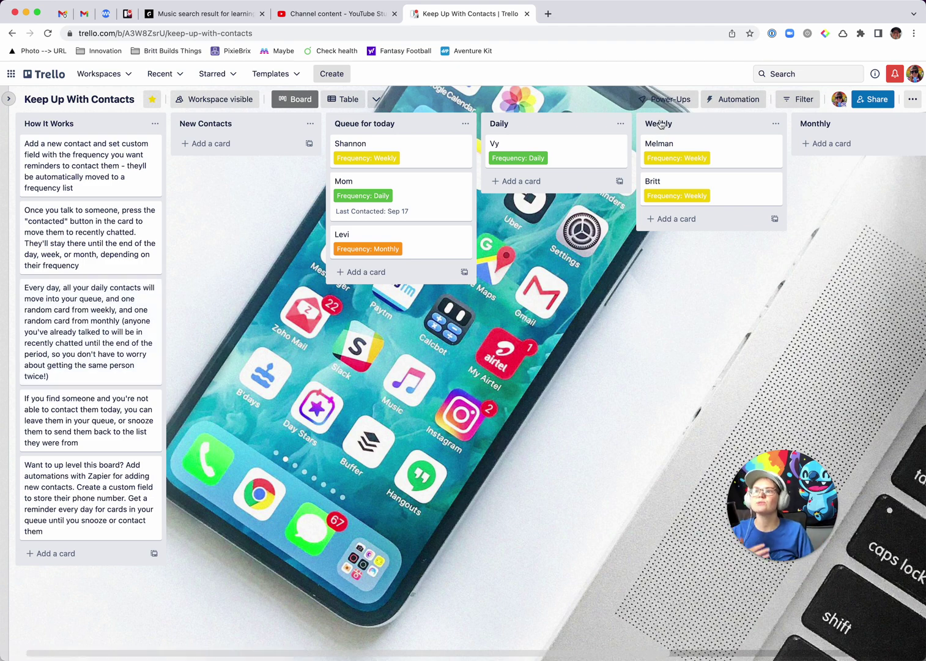
left_click(734, 99)
left_click(730, 171)
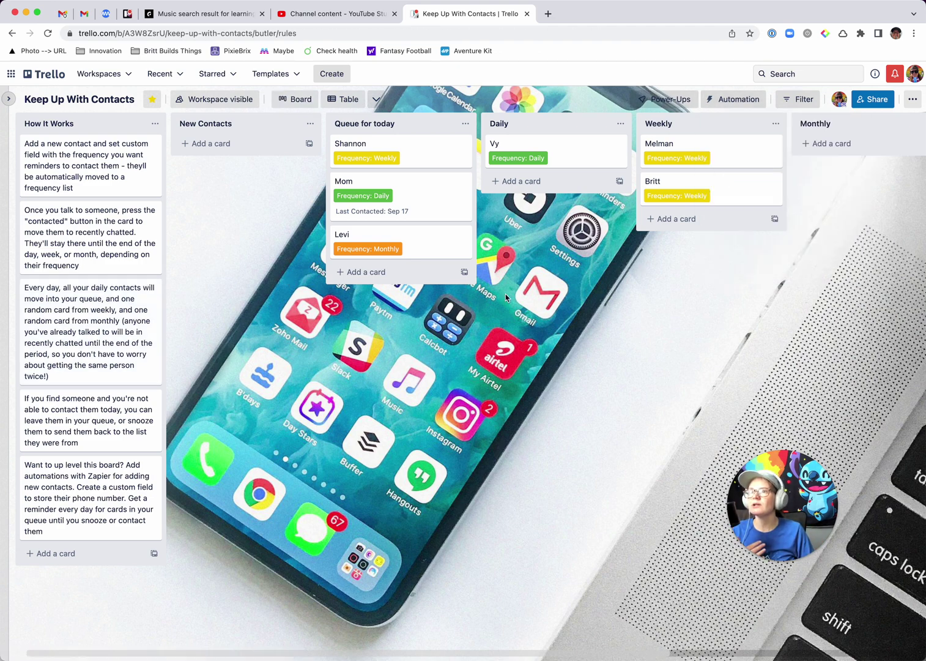
left_click(72, 263)
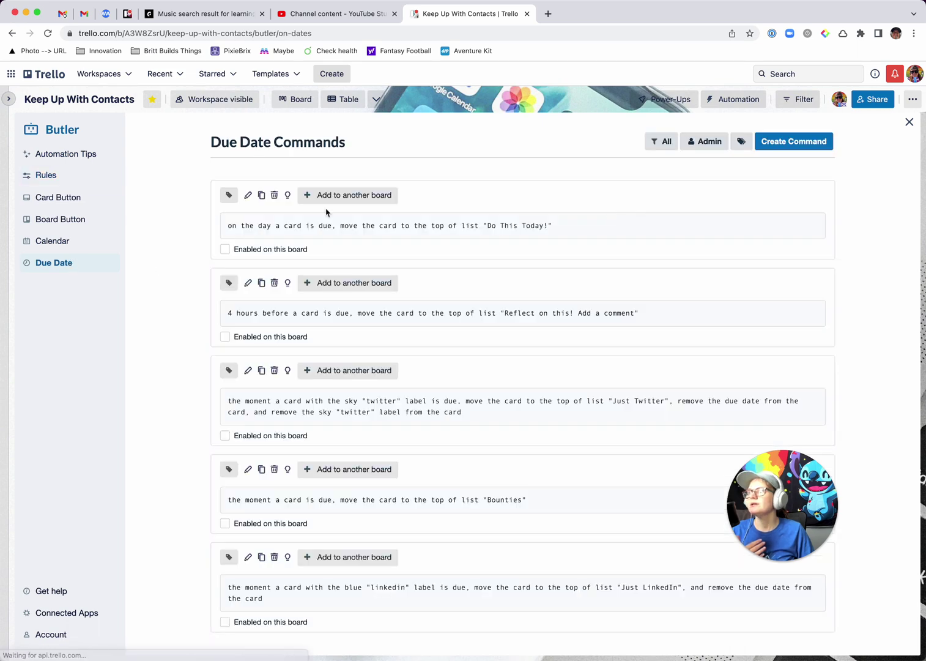
left_click(48, 240)
left_click(661, 141)
left_click(670, 195)
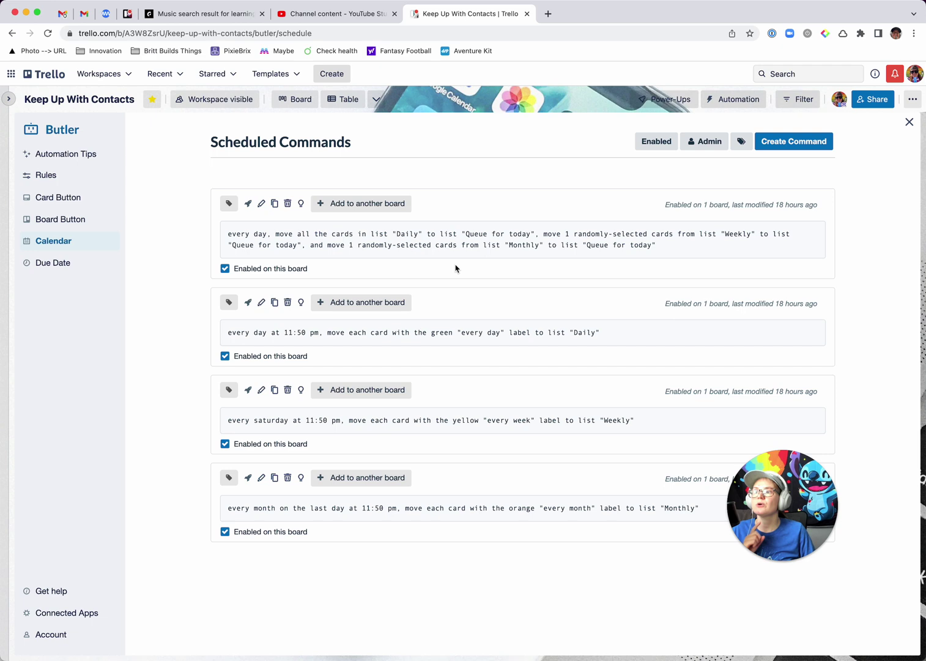
Mark the Mom card as contacted and confirm its Last Contacted date in Recently Chatted With
left_click(909, 121)
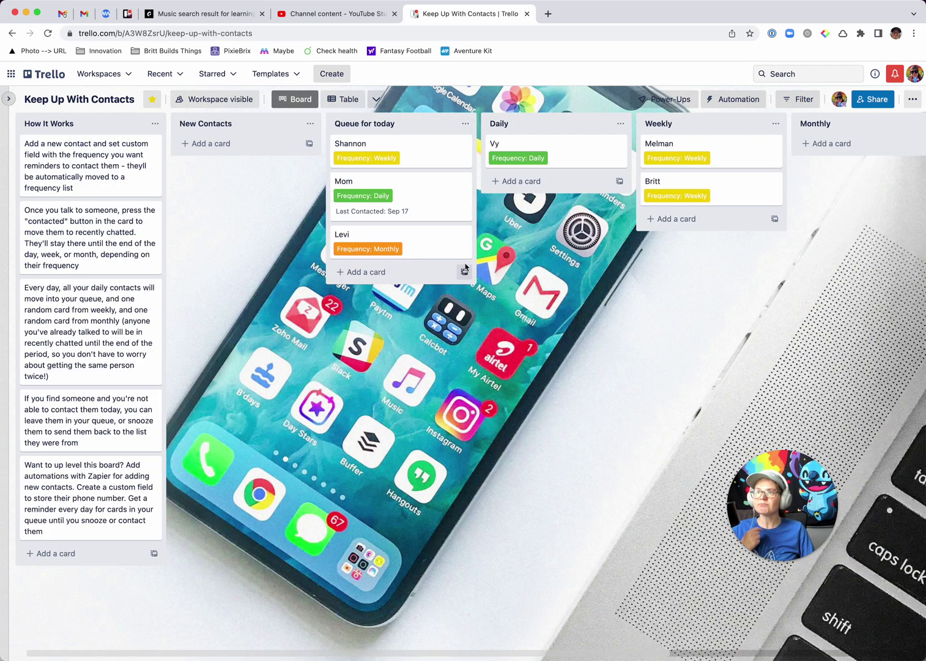
left_click(426, 200)
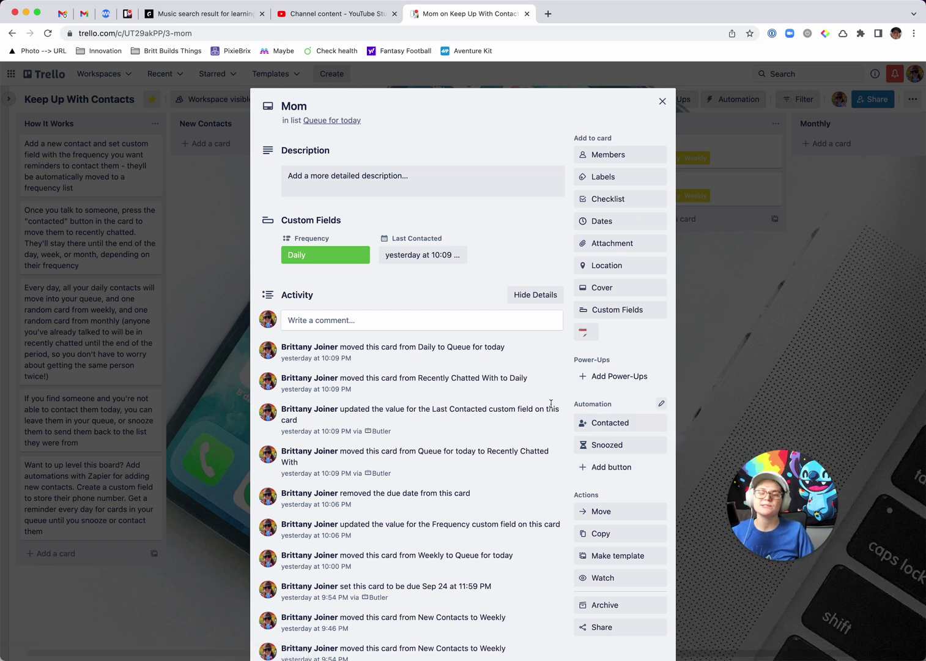
left_click(610, 422)
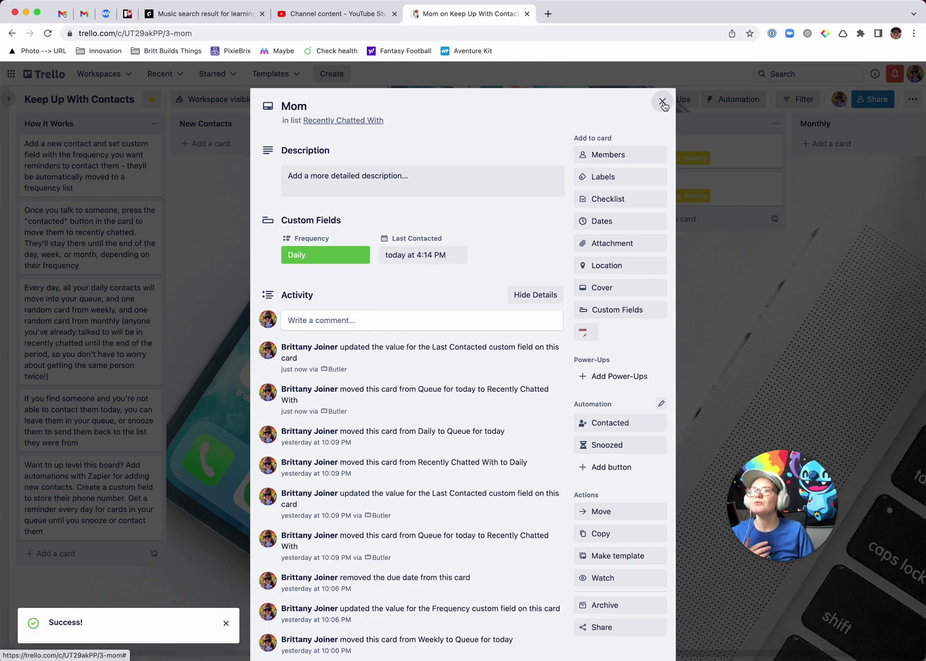
left_click(663, 102)
scroll(703, 202, "right", 8)
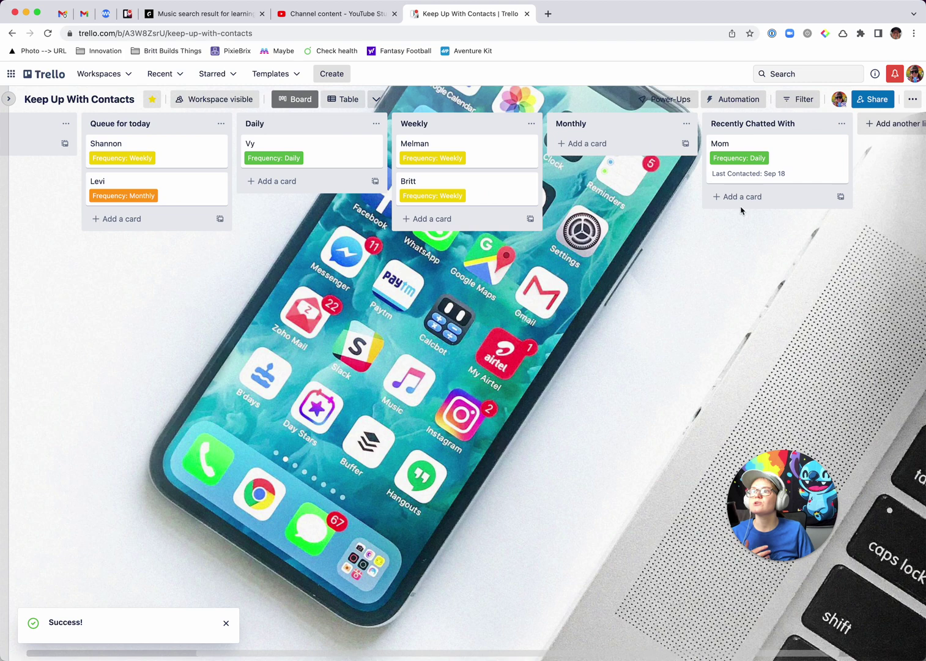
left_click(699, 174)
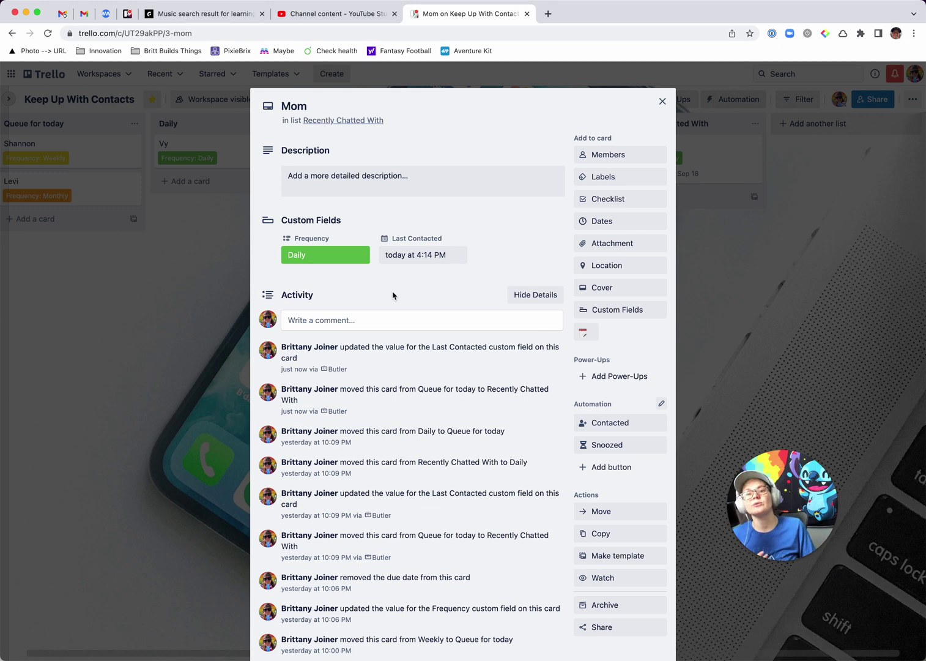
left_click(237, 331)
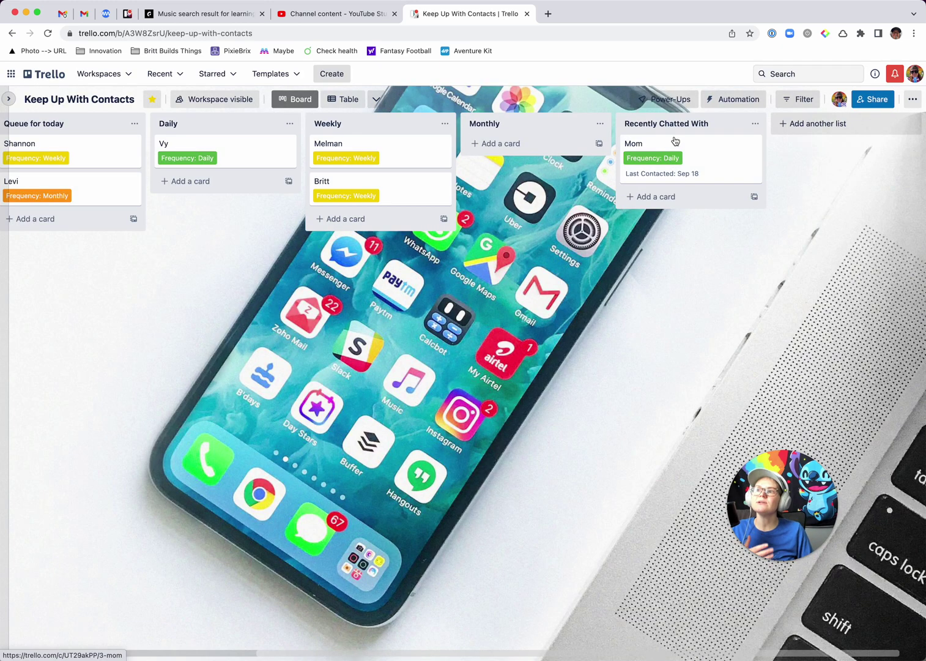
Mark the weekly contact in Queue for today as contacted, dating it Sep 18
scroll(687, 227, "left", 3)
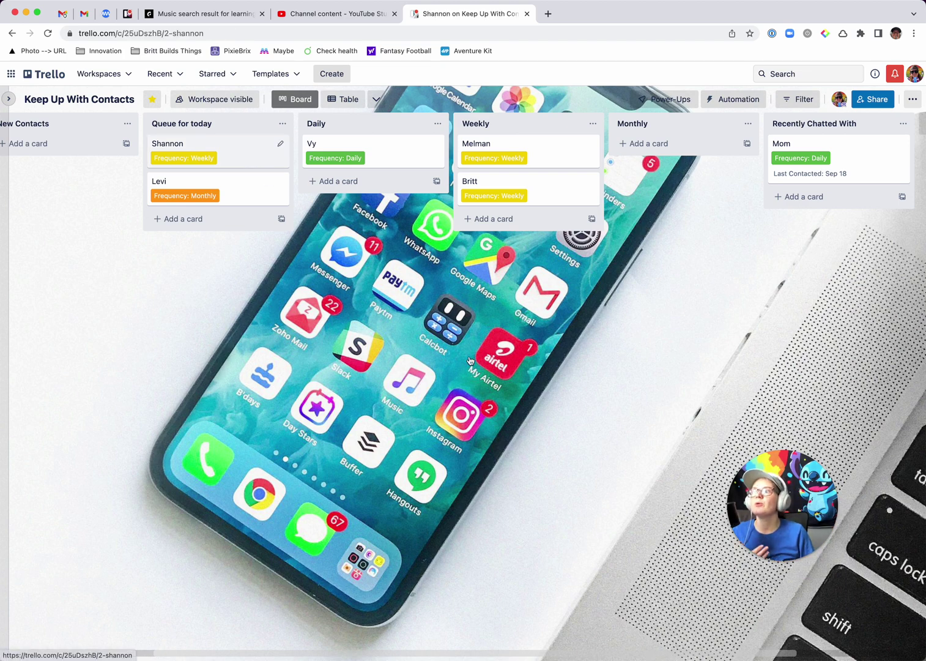
left_click(250, 160)
left_click(605, 424)
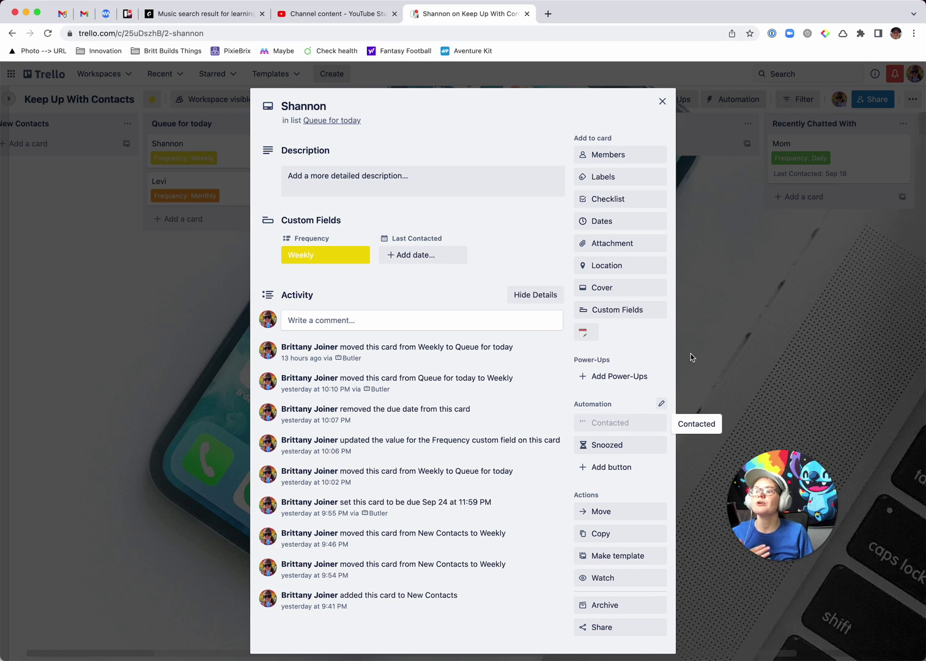
left_click(662, 102)
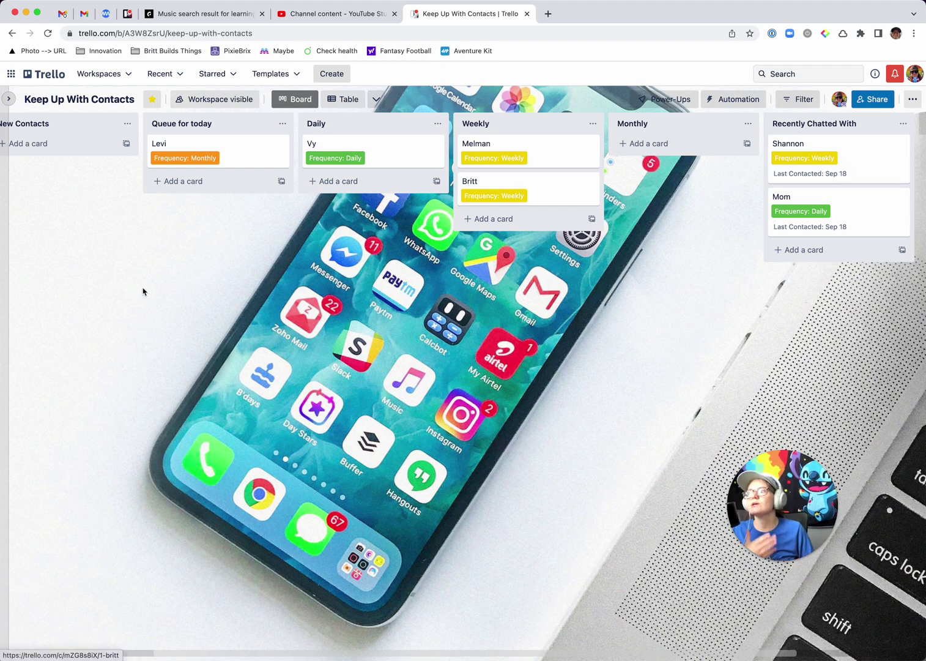
left_click(731, 99)
left_click(728, 149)
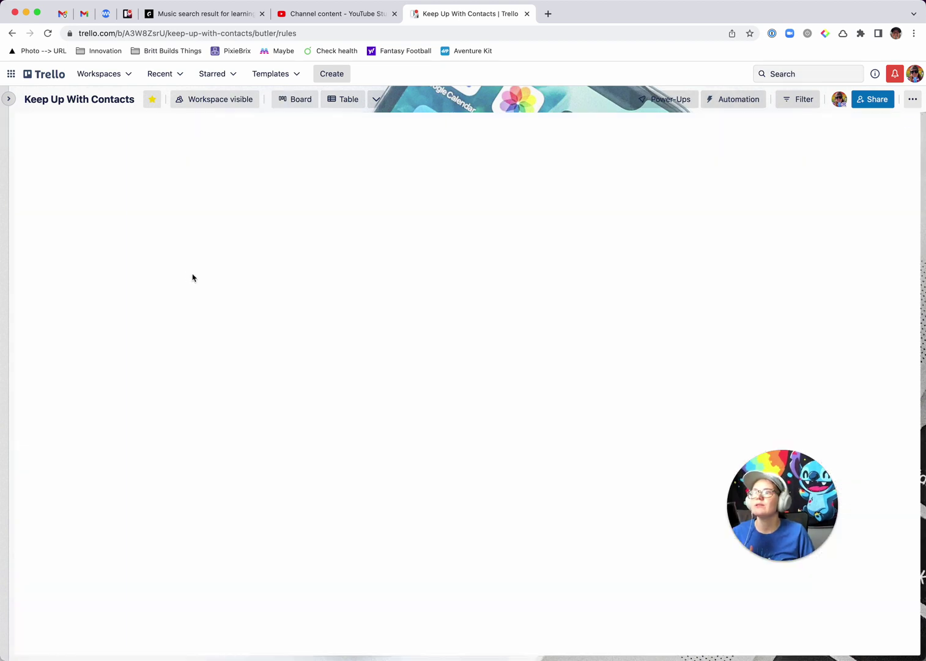
left_click(46, 243)
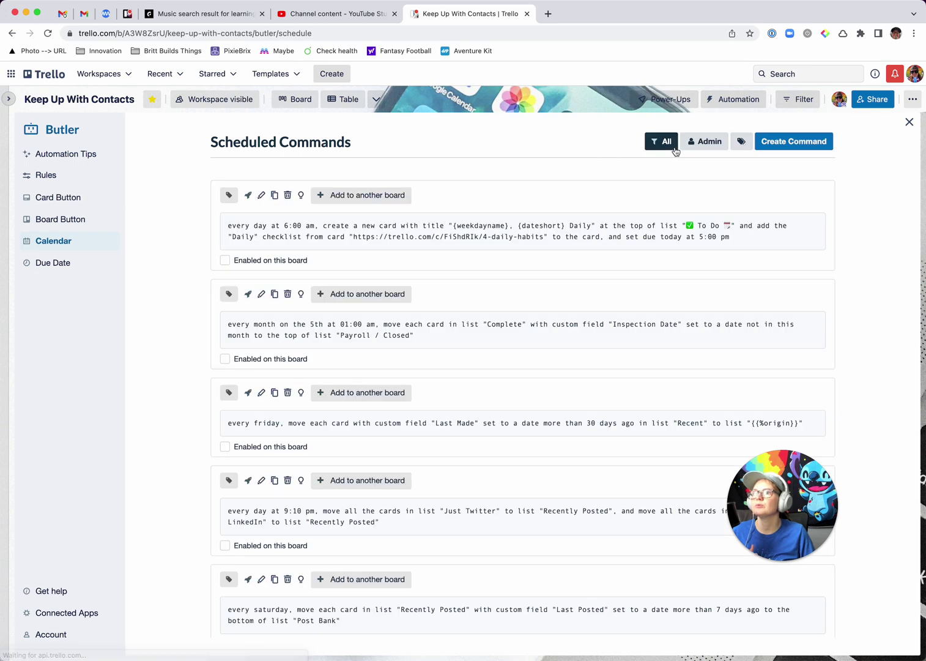
left_click(672, 147)
left_click(670, 196)
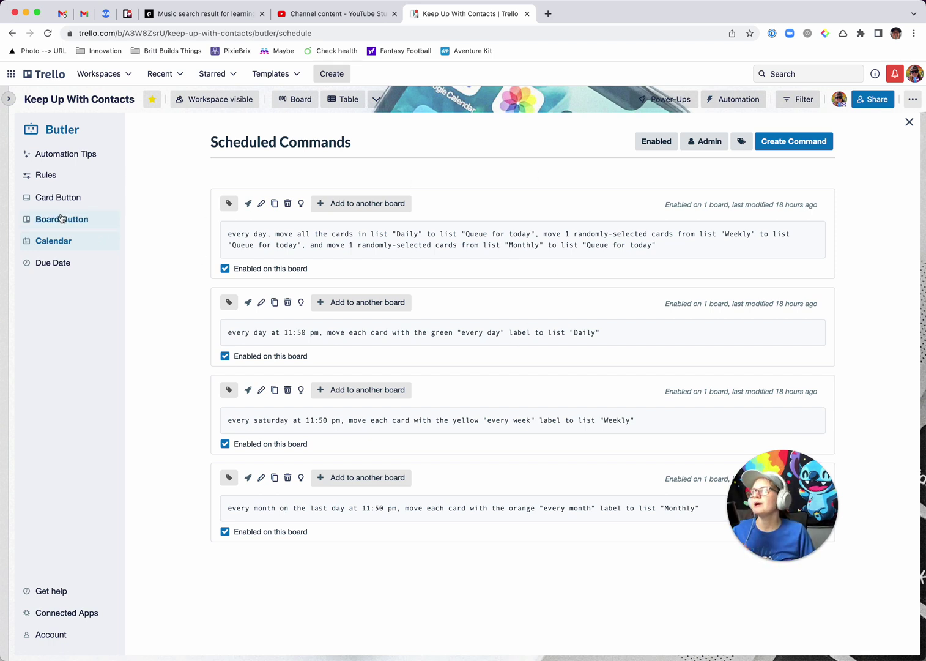
left_click(61, 199)
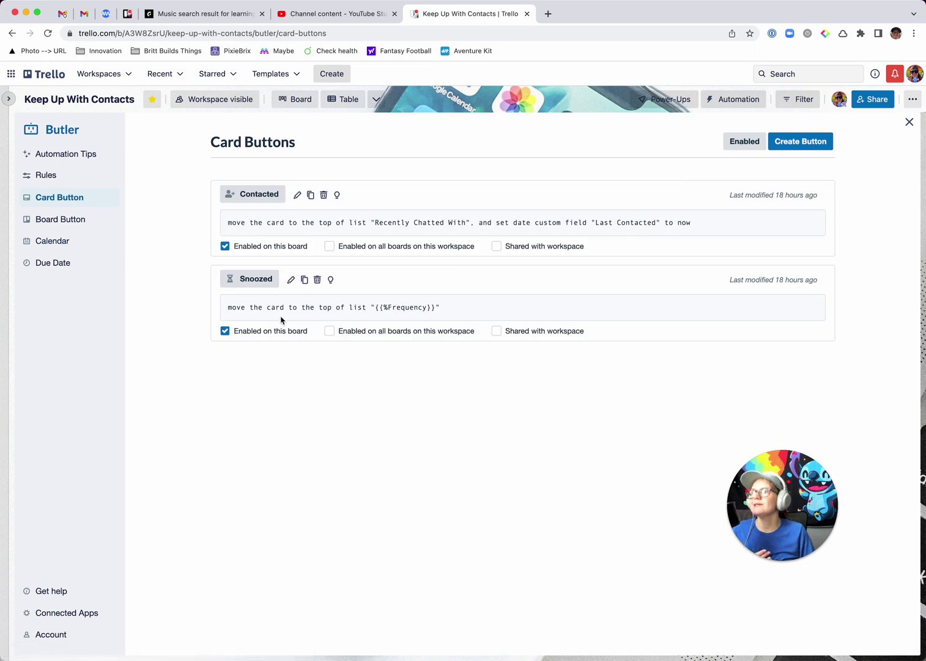
left_click(291, 281)
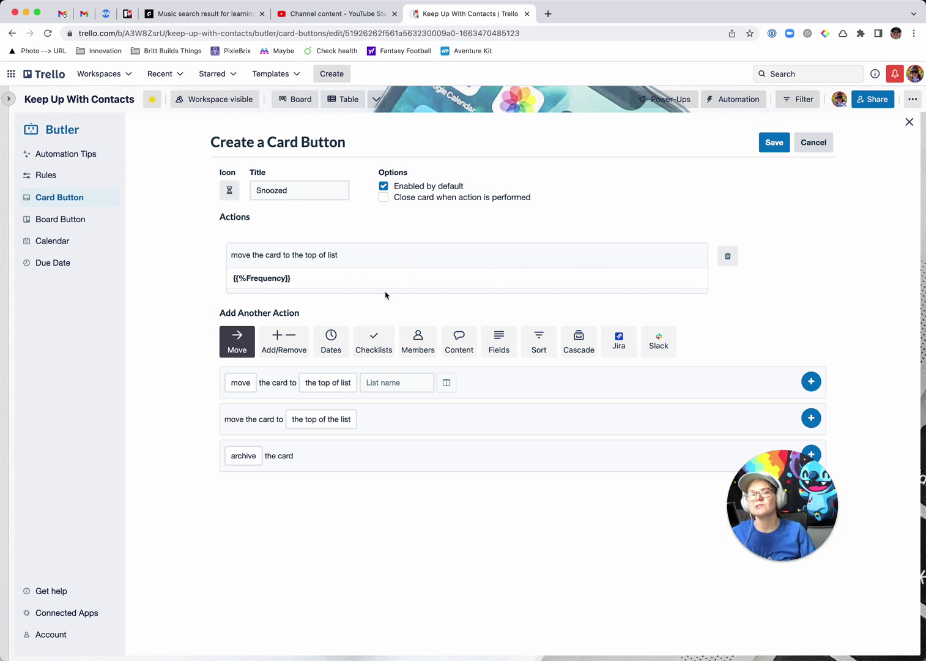
Snooze the queued Monthly contact with its Snoozed button, returning it to the Monthly list
left_click(909, 122)
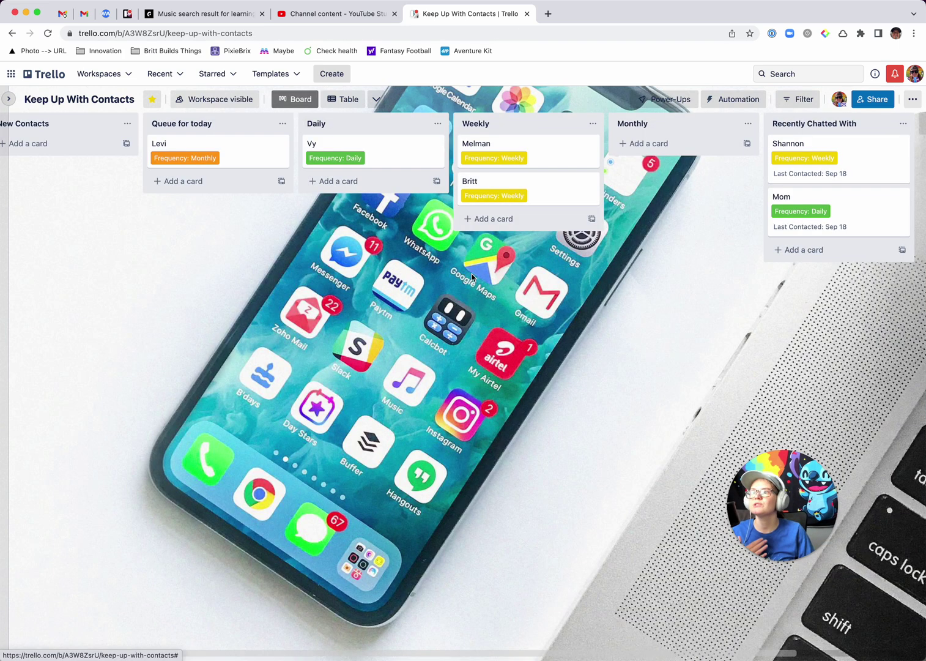
left_click(233, 150)
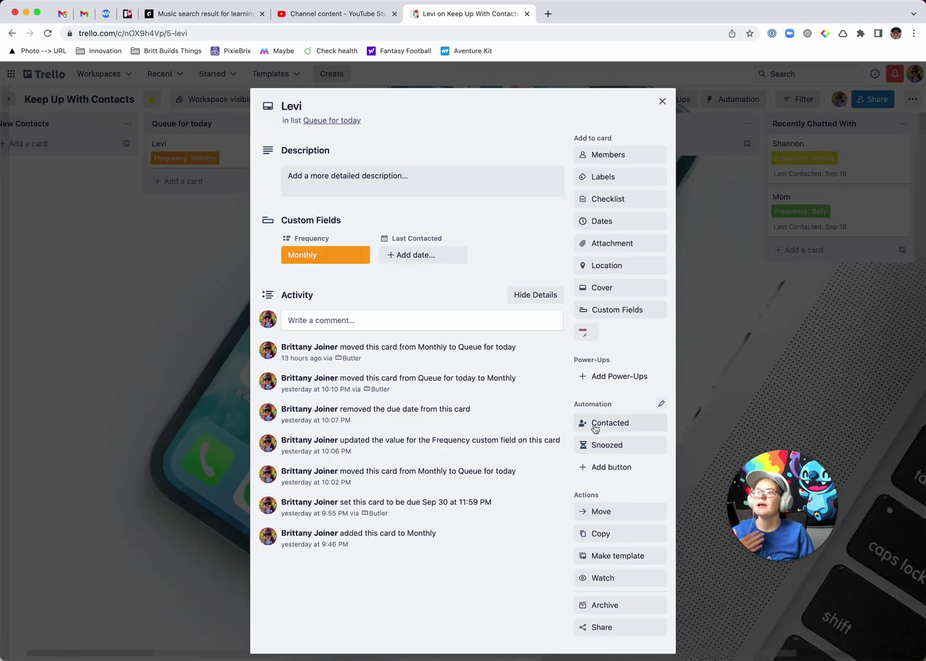
left_click(603, 451)
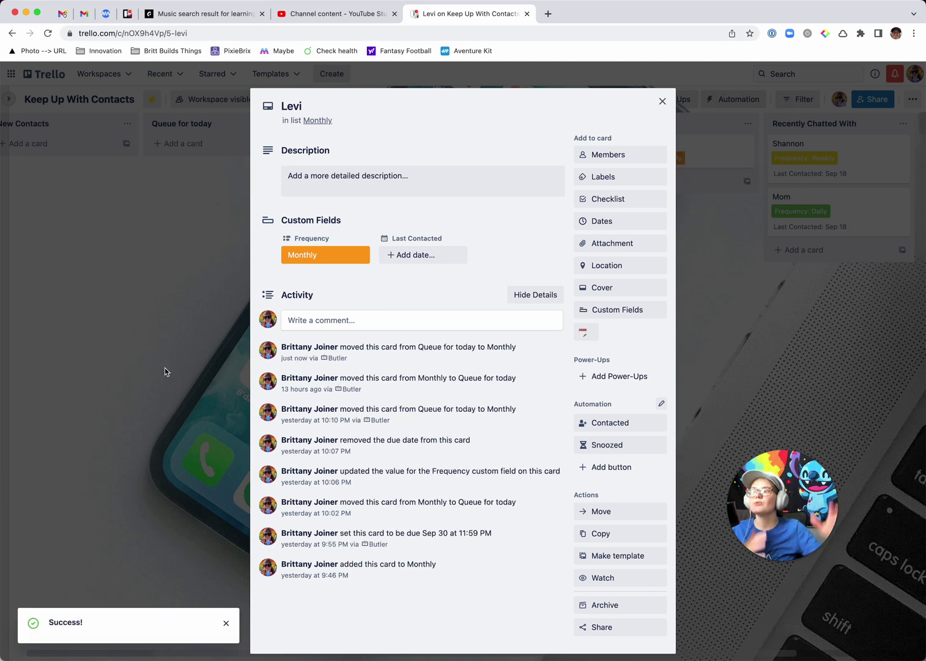
left_click(187, 316)
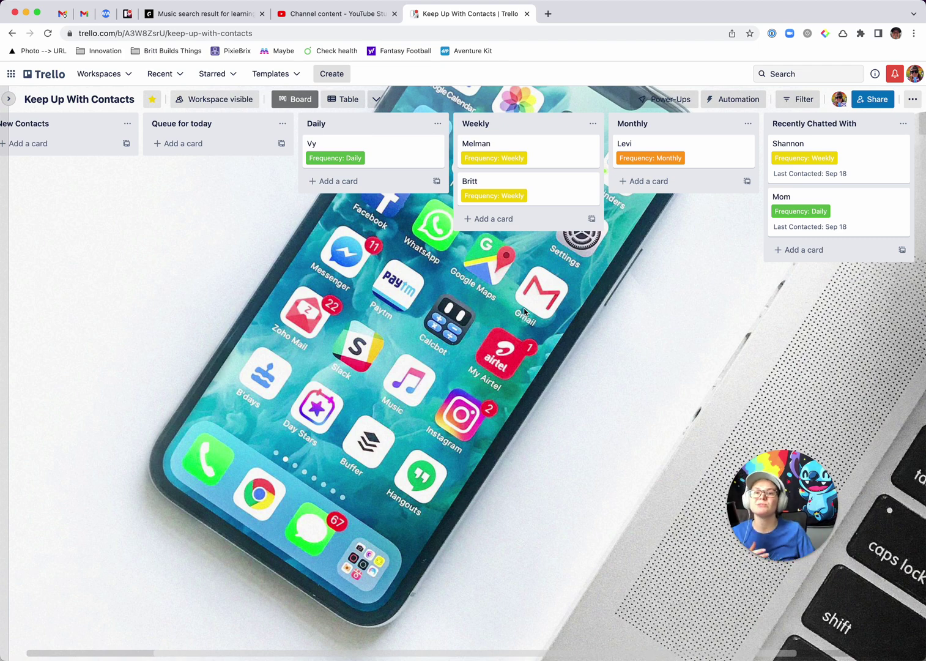
Scroll back to the How It Works list and view its first instruction card
scroll(508, 275, "left", 2)
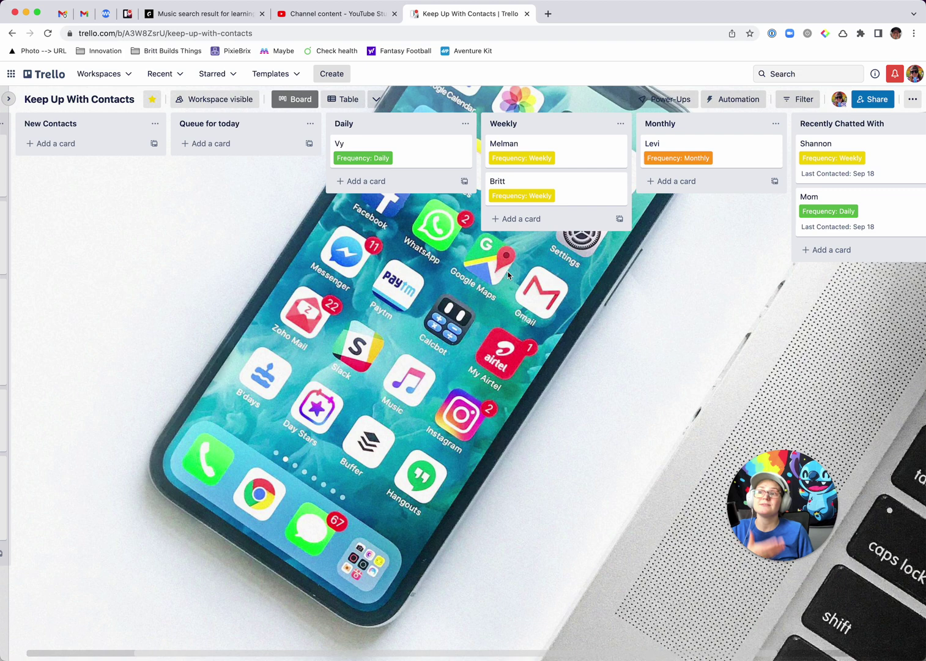
scroll(508, 275, "left", 5)
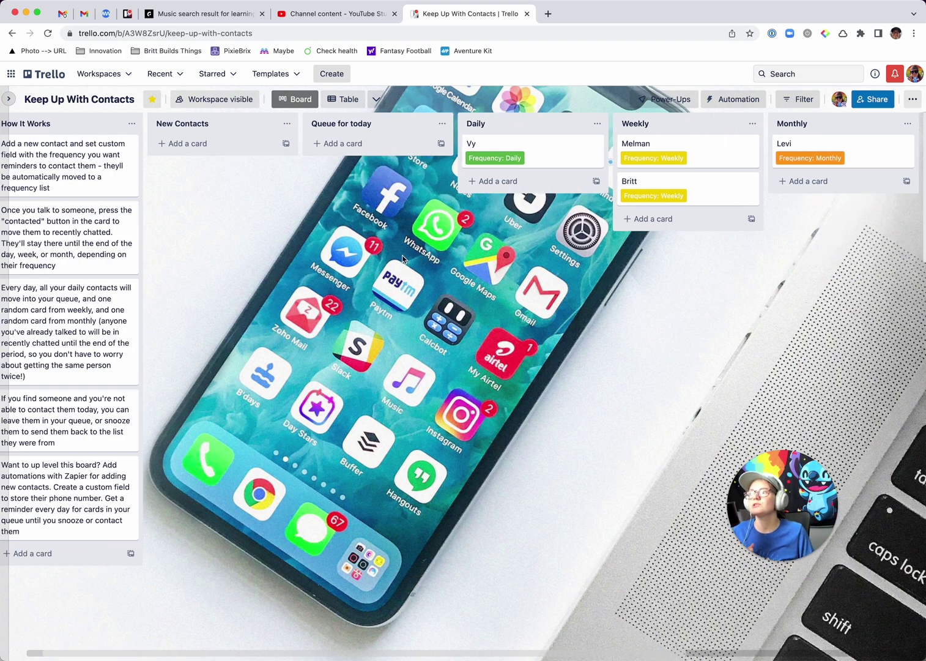
scroll(401, 257, "left", 1)
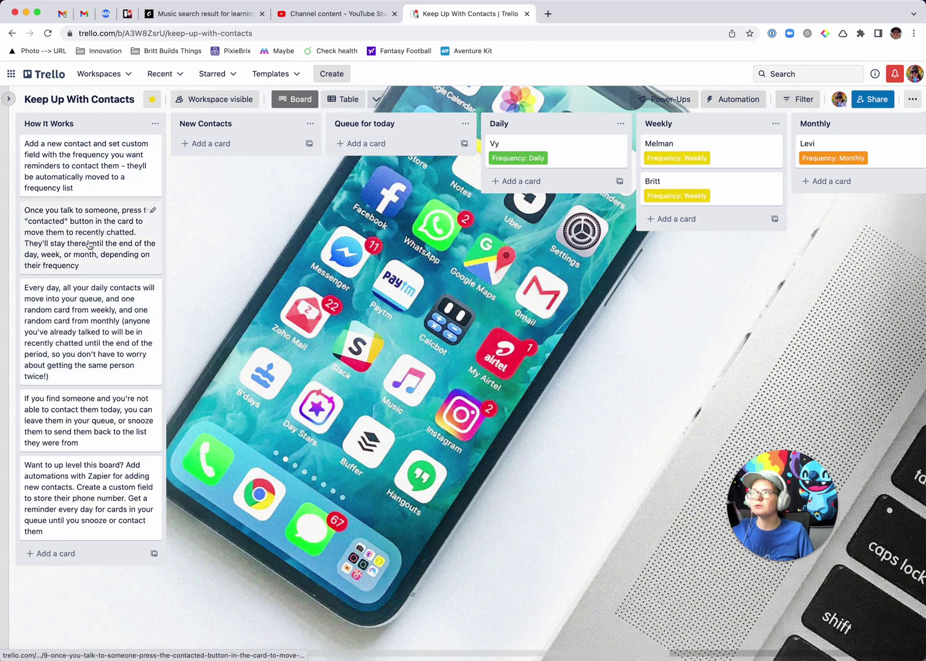
left_click(107, 177)
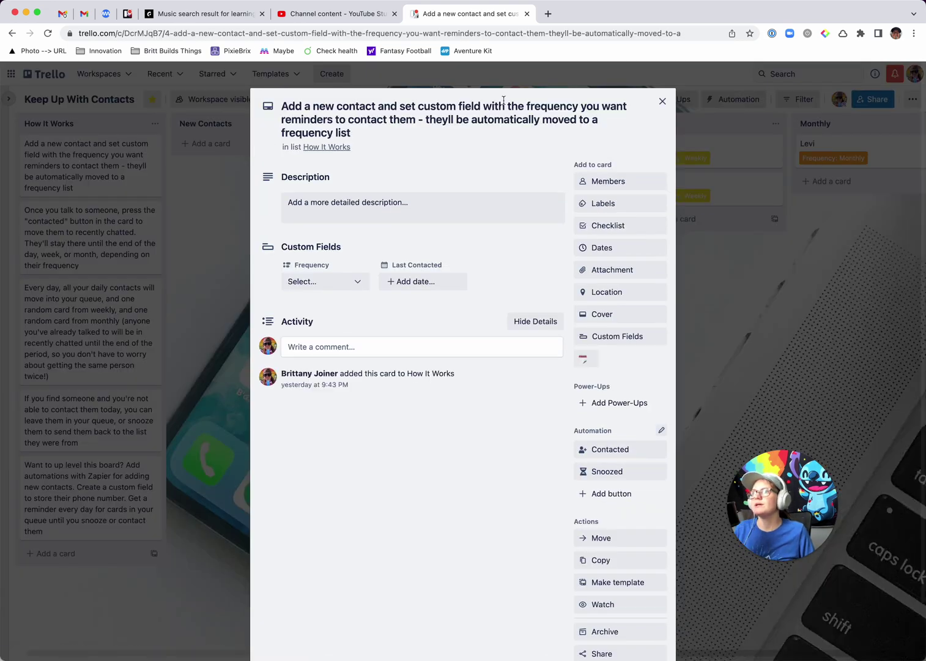
left_click(173, 187)
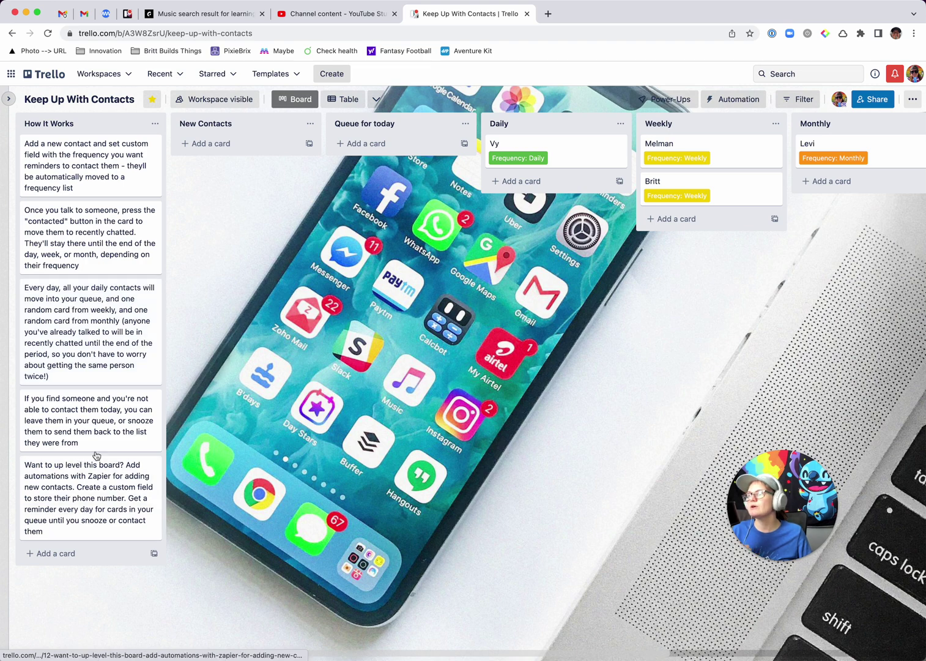
left_click(99, 491)
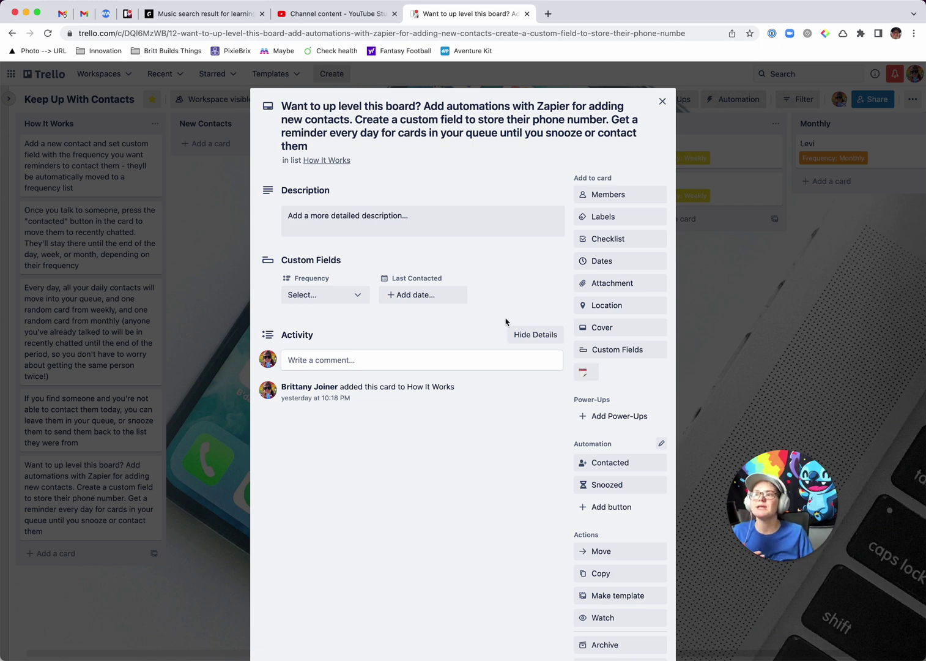
left_click(661, 101)
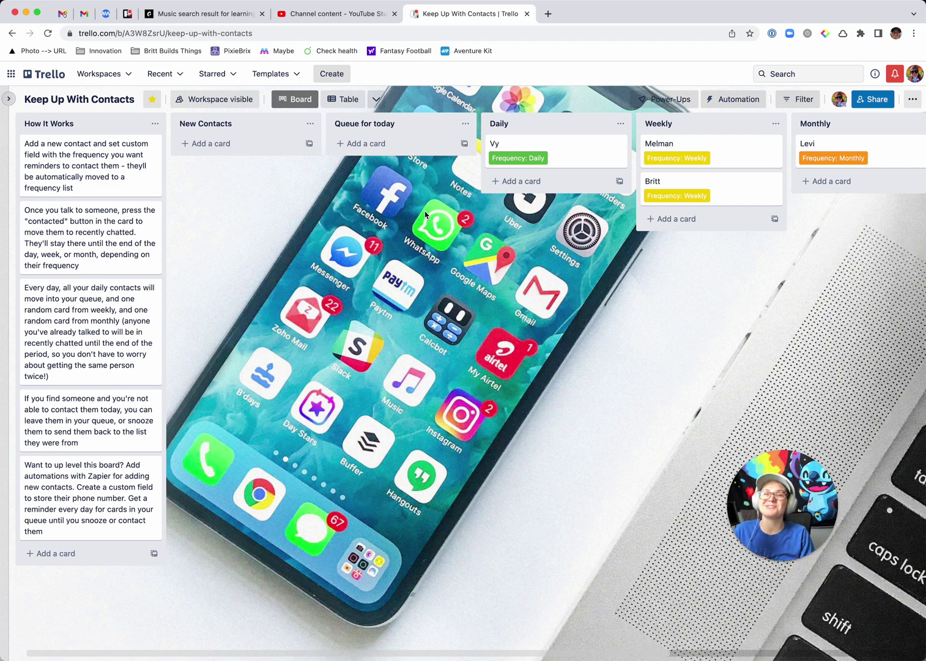
Review the Card Button commands on the Butler automation rules page
left_click(734, 99)
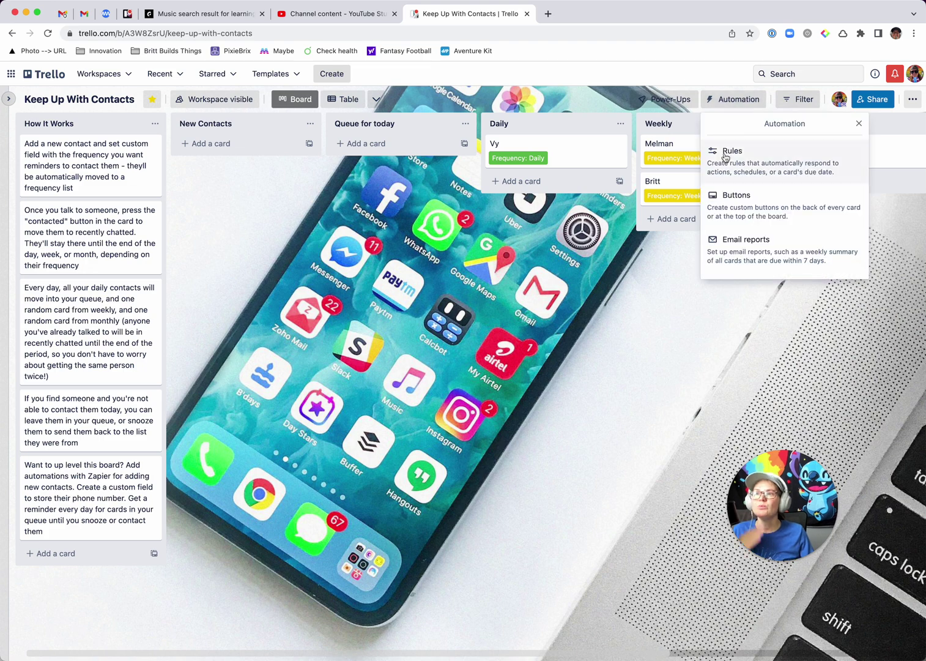
left_click(731, 166)
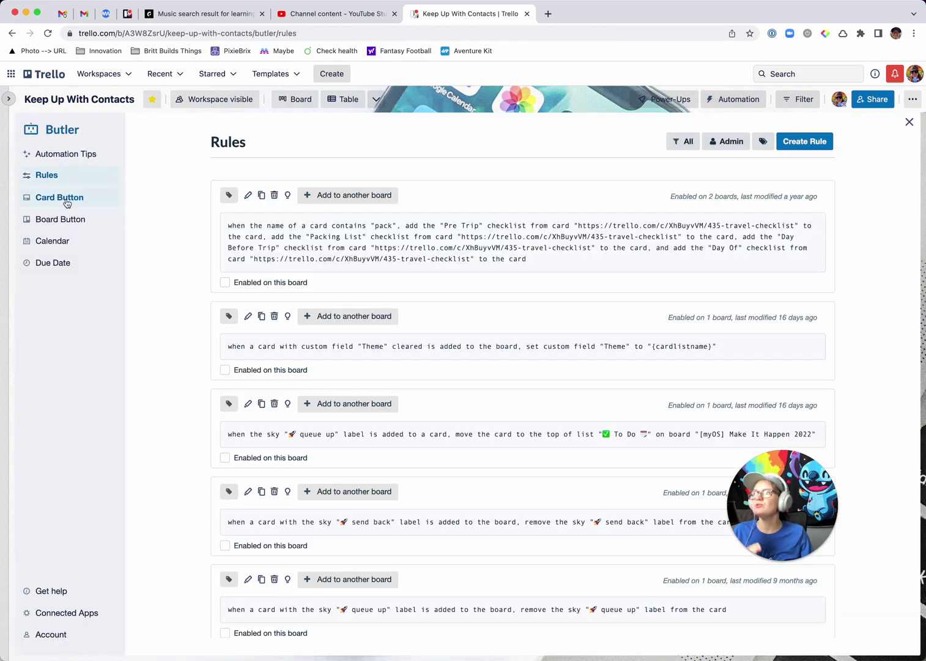
left_click(67, 197)
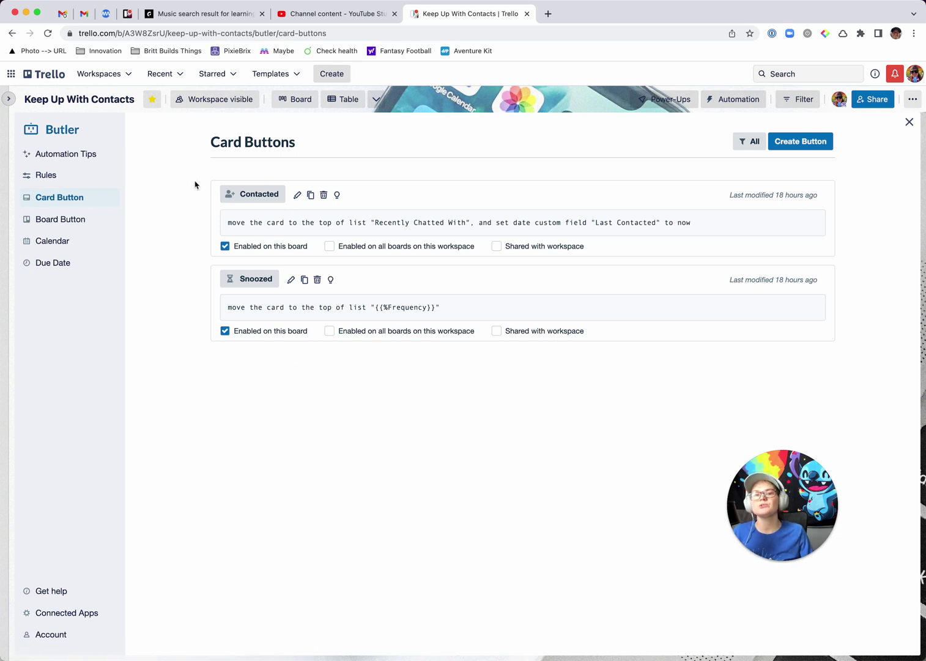
left_click_drag(169, 128, 731, 323)
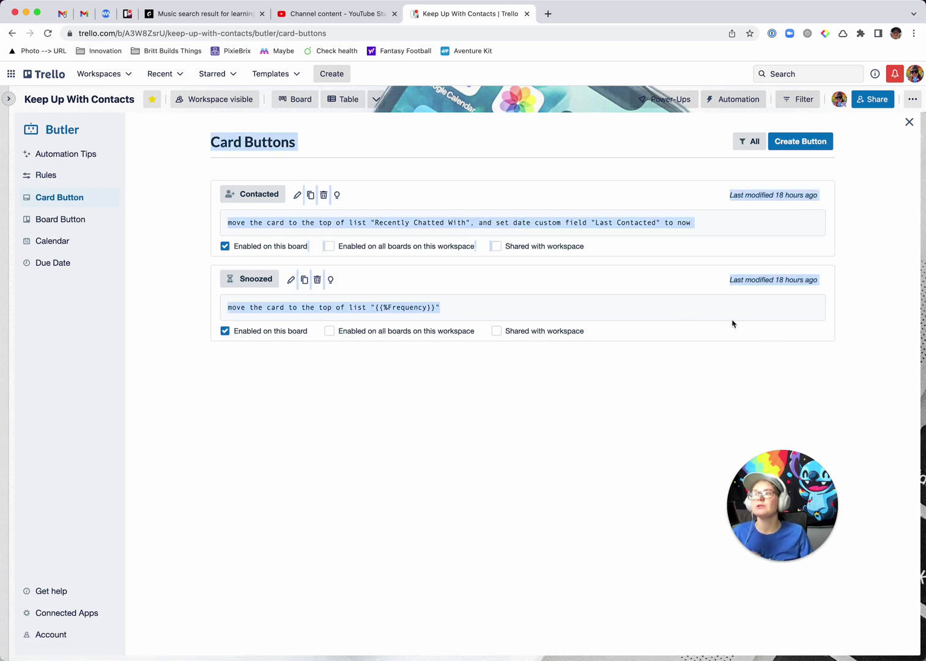
left_click(778, 361)
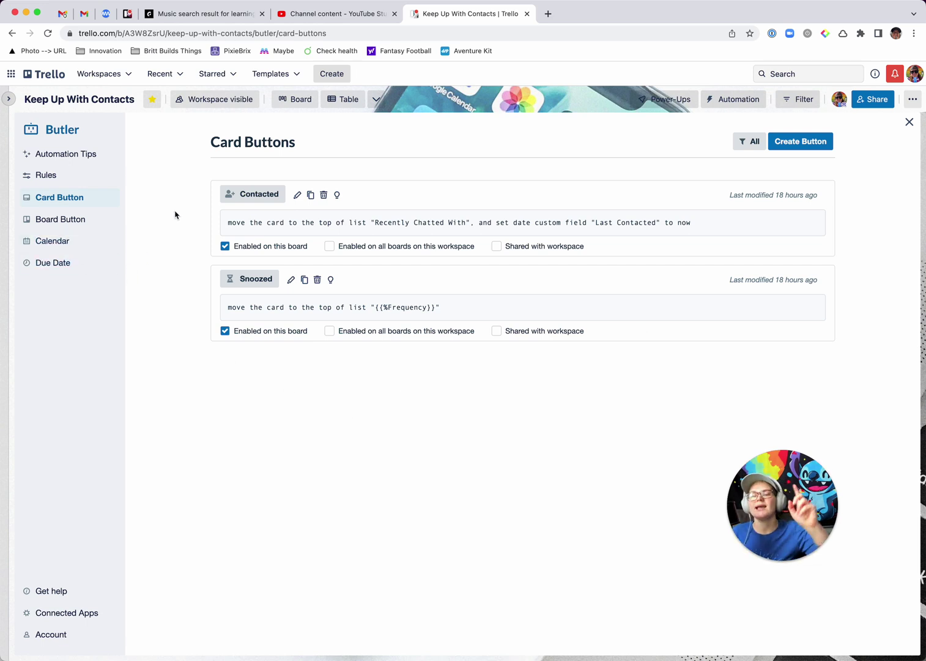
Filter the Calendar scheduled commands to show only Enabled ones
left_click(62, 249)
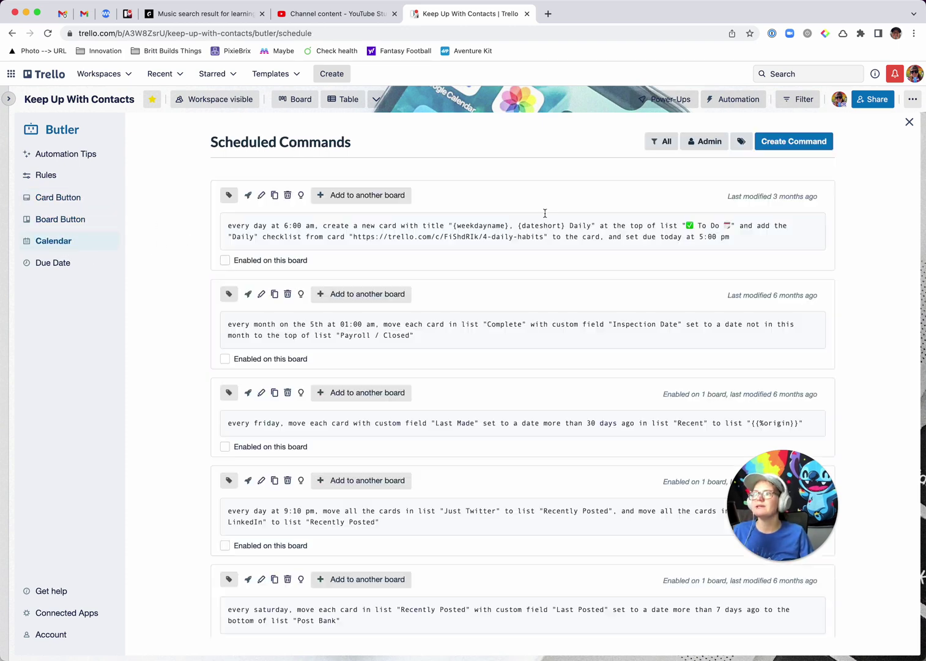
left_click(662, 141)
left_click(672, 195)
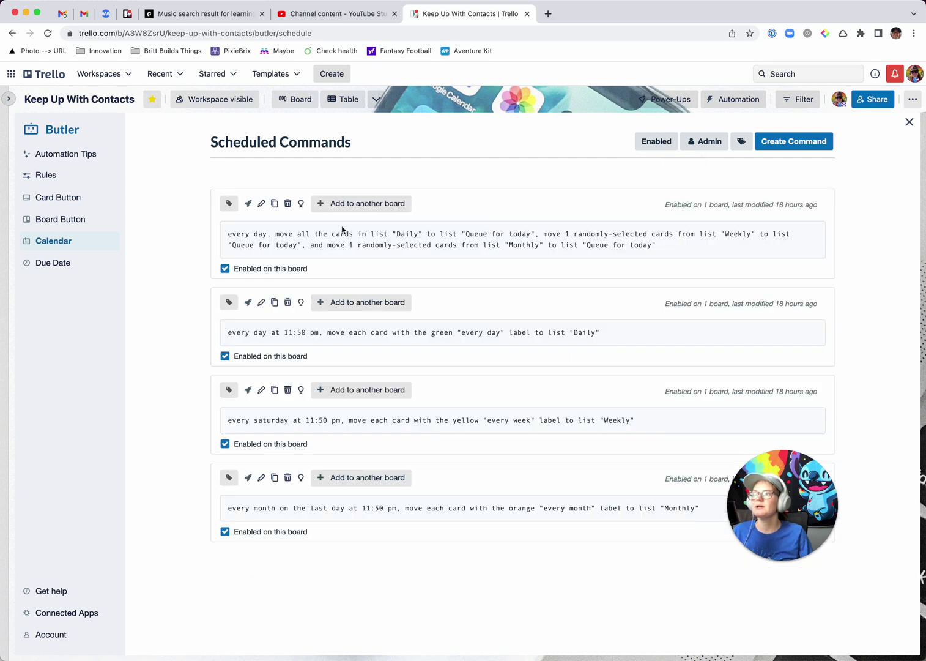